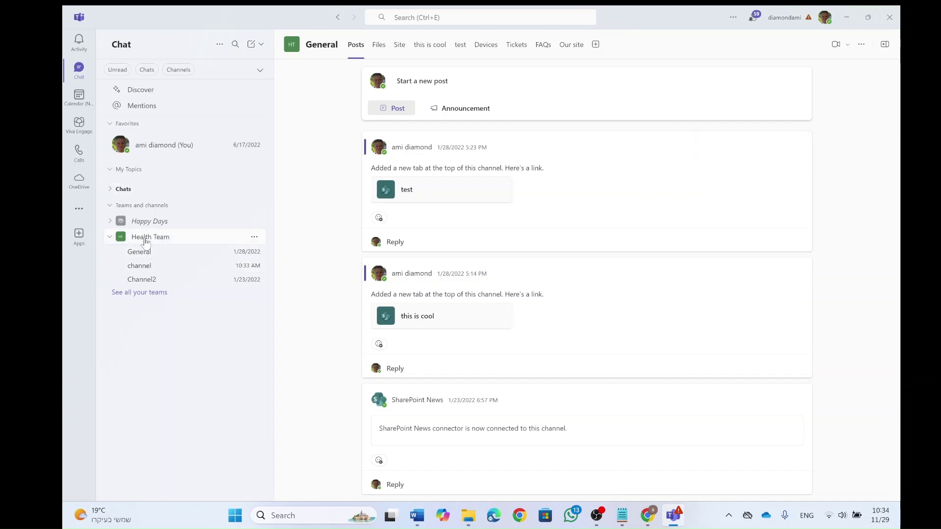
# - Open Health Team's Manage team Members tab and expand Members and guests to see its owner and two members
pyautogui.click(255, 237)
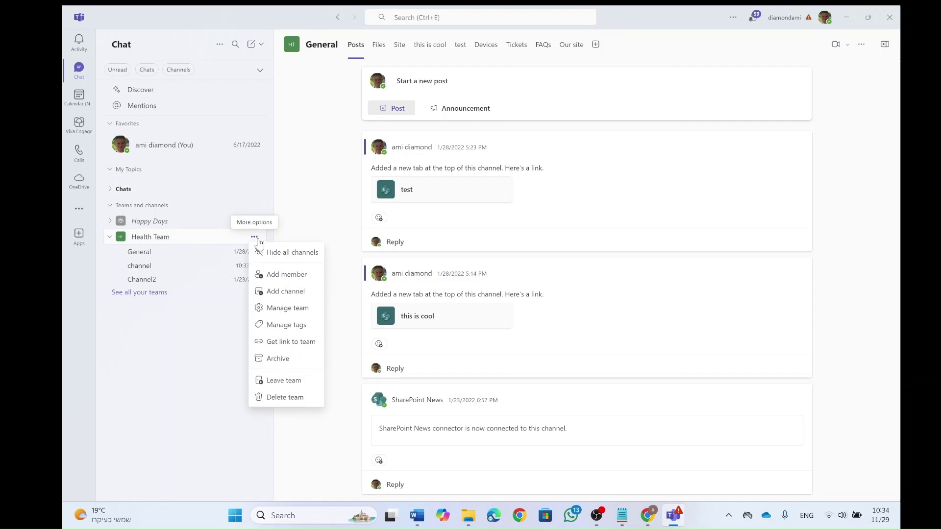
pyautogui.click(304, 309)
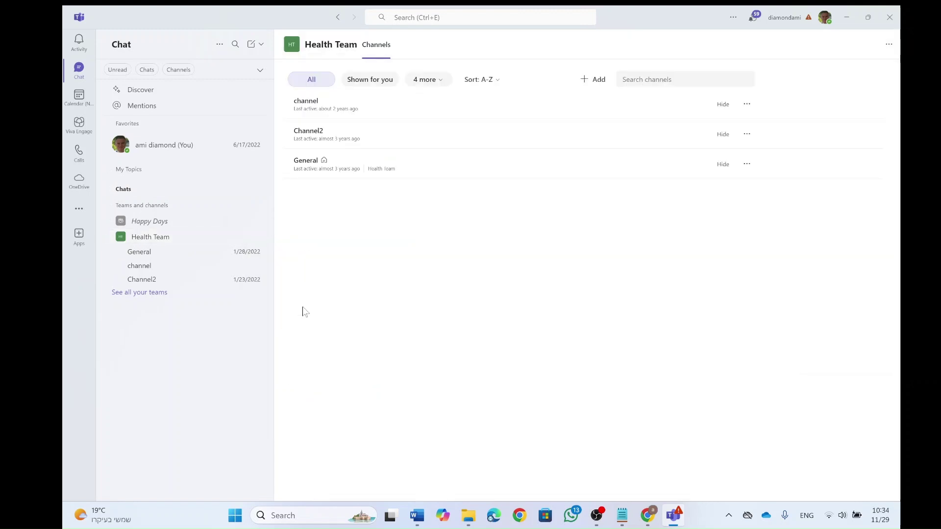
pyautogui.click(413, 45)
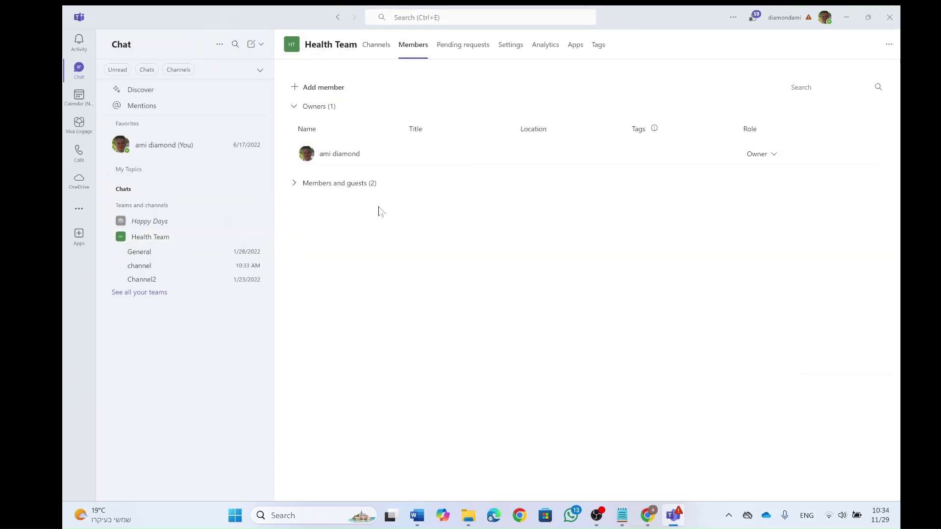
pyautogui.click(296, 107)
pyautogui.click(296, 107)
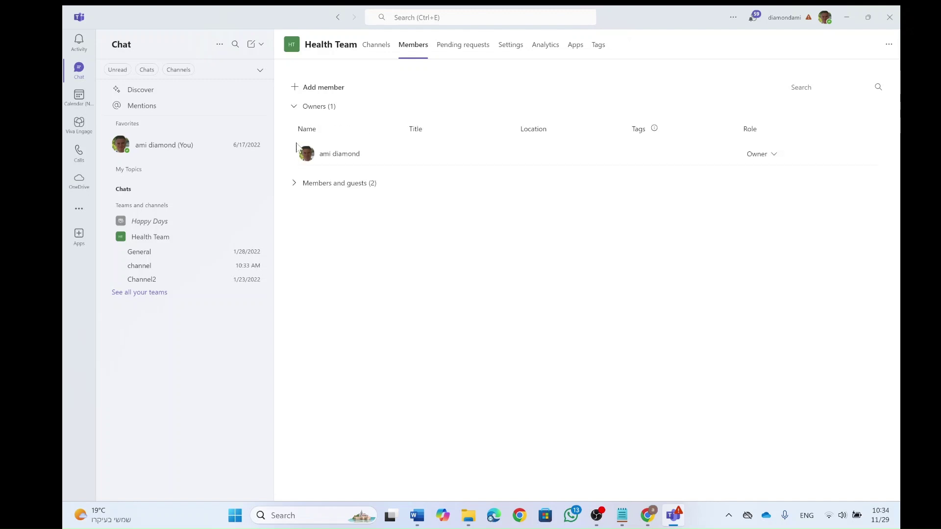
pyautogui.click(301, 186)
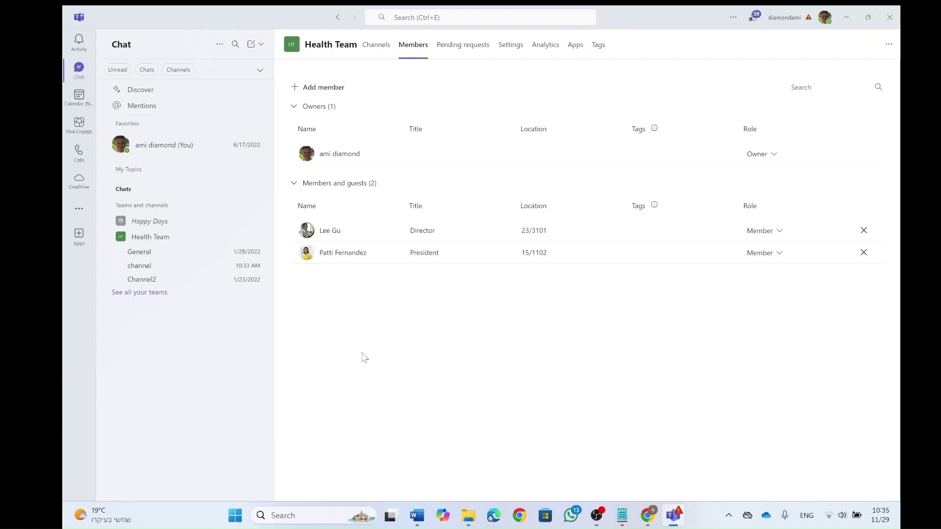
# - Go from the Microsoft 365 home app launcher's Admin center to the Identity admin center for the diamondami tenant
pyautogui.click(648, 516)
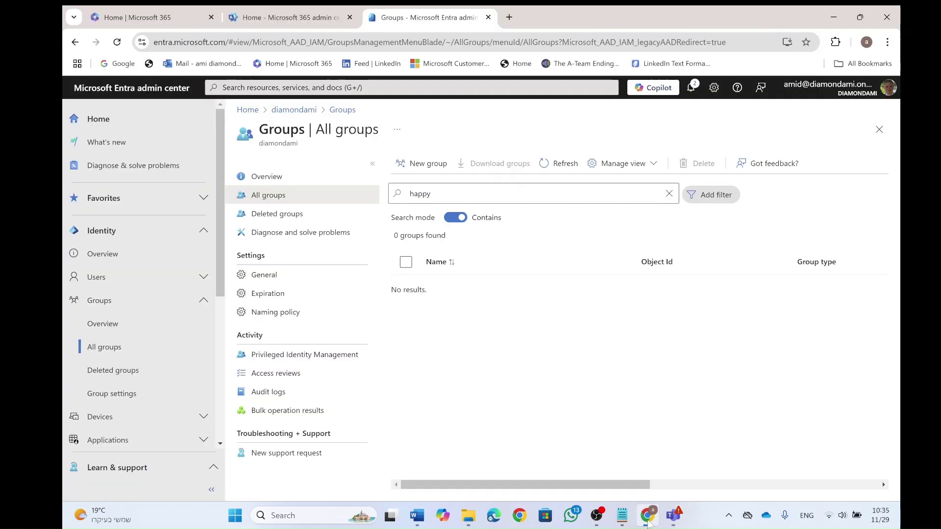
pyautogui.click(166, 19)
pyautogui.click(119, 96)
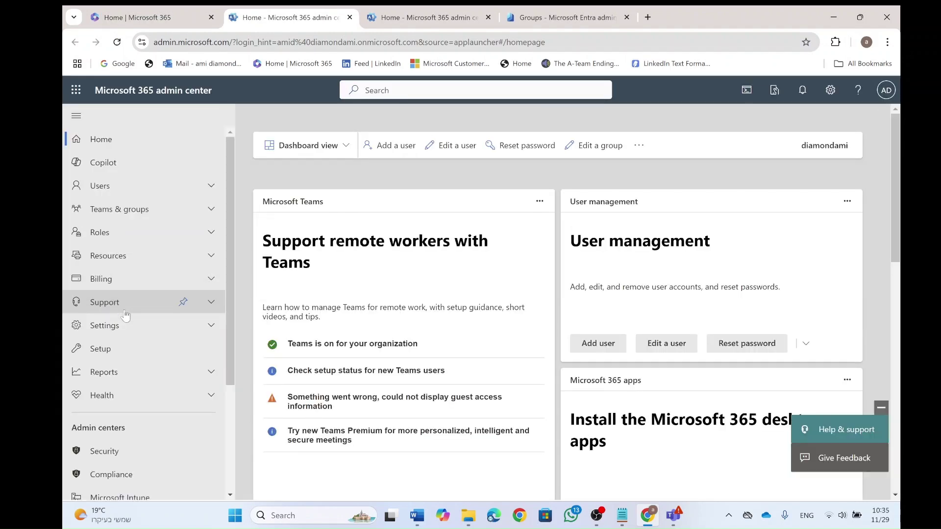
pyautogui.scroll(-3, 232, 186)
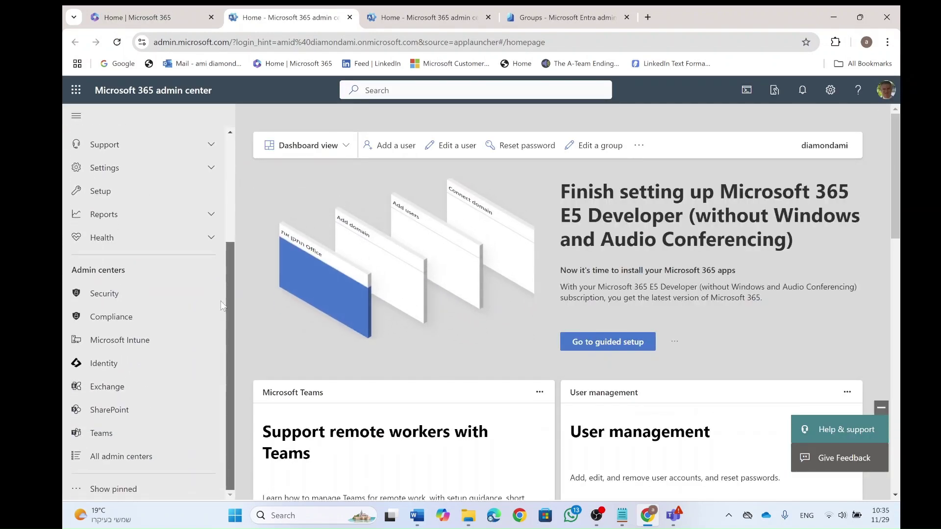
pyautogui.click(96, 367)
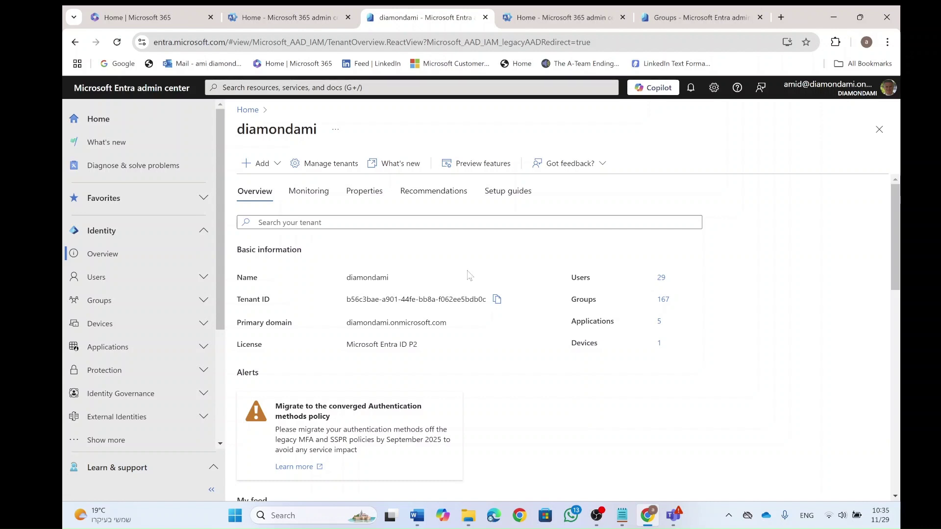
# - Search All groups for 'sec', select Sec_SP_IT's Object Id, and open that group's two members
pyautogui.click(100, 301)
pyautogui.click(108, 348)
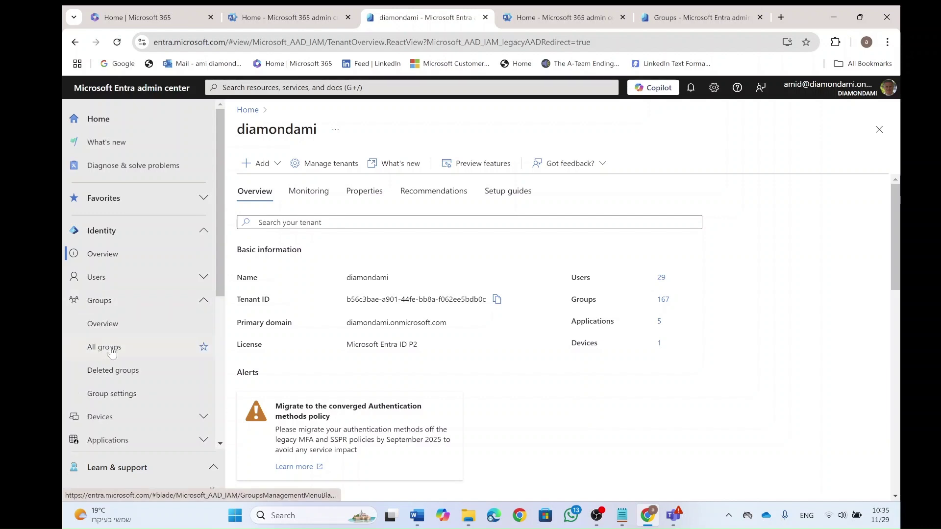
pyautogui.click(442, 194)
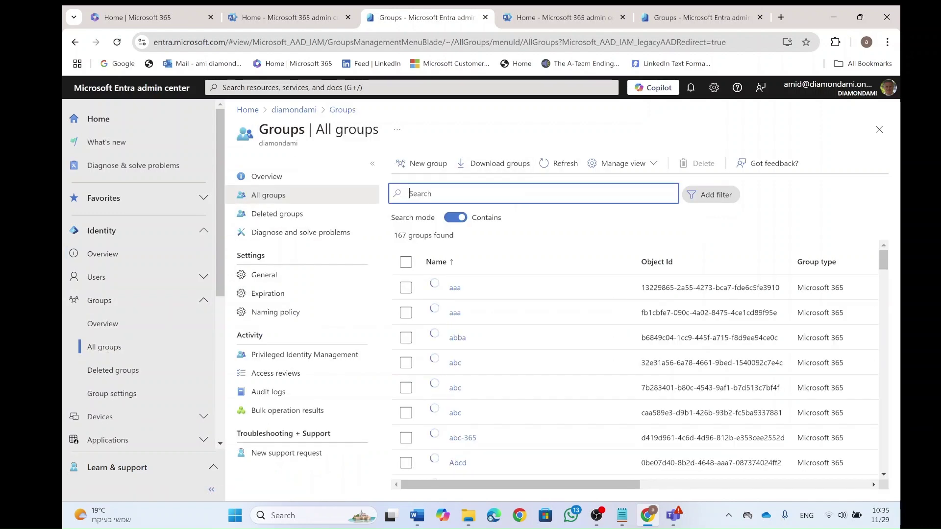
pyautogui.write('sec')
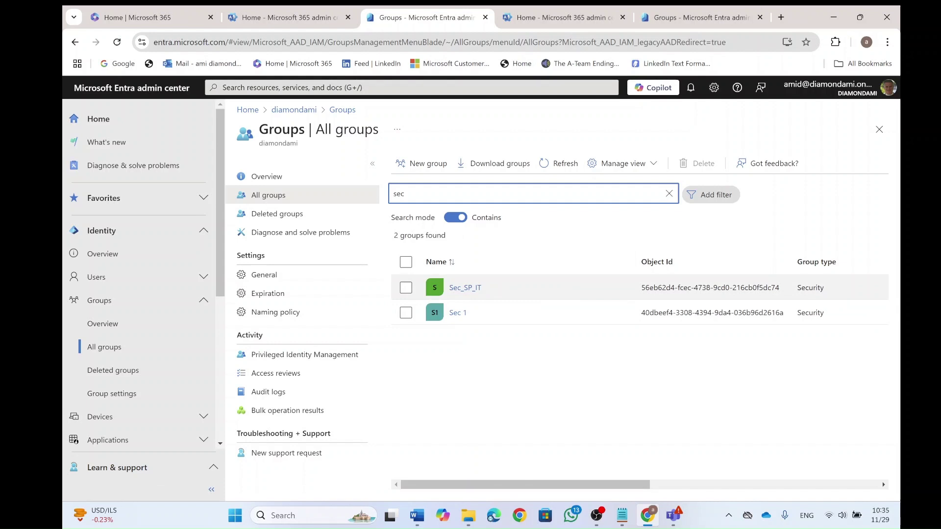
pyautogui.moveTo(642, 288); pyautogui.dragTo(780, 287)
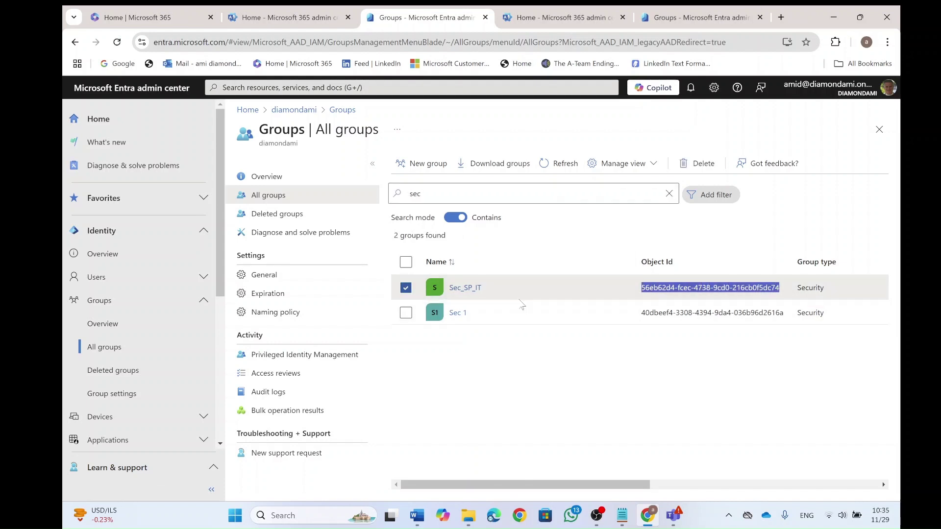
pyautogui.click(472, 289)
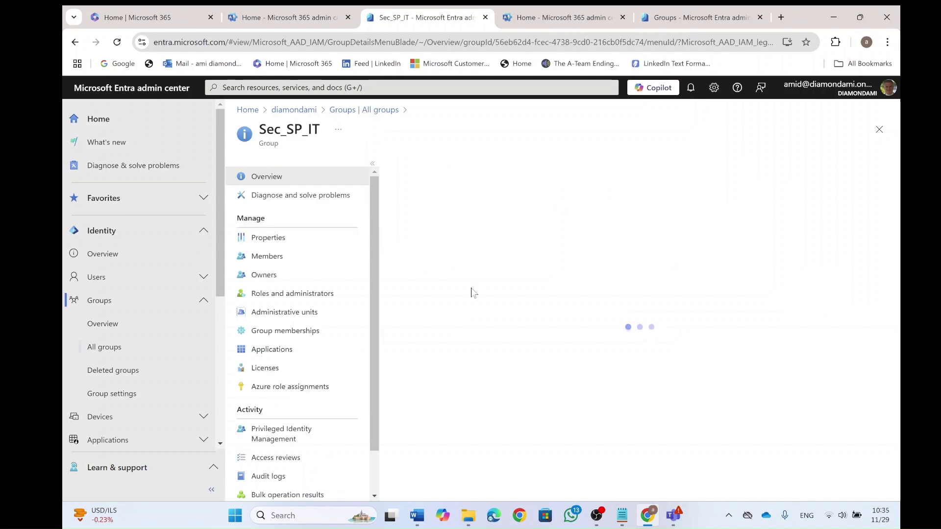
pyautogui.click(284, 262)
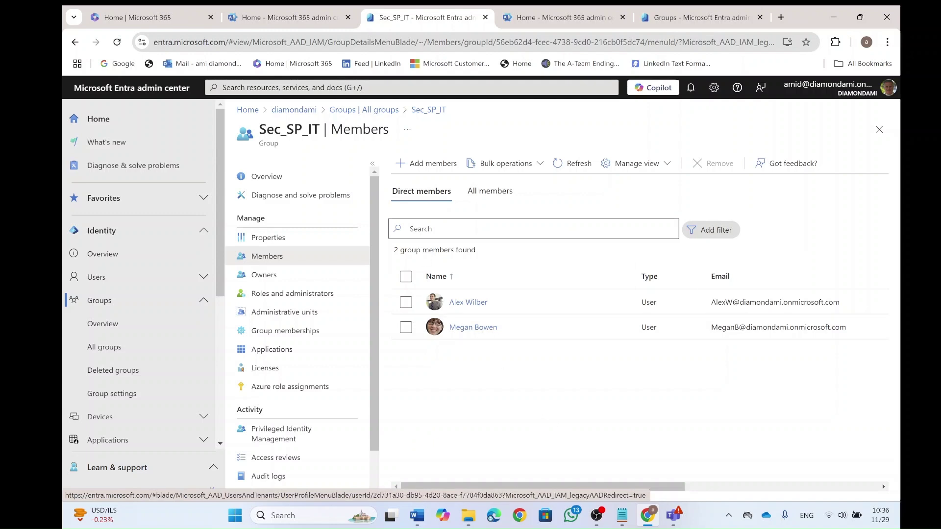
# - Find the Health Team group by searching 'ha' in All groups and open it
pyautogui.click(111, 346)
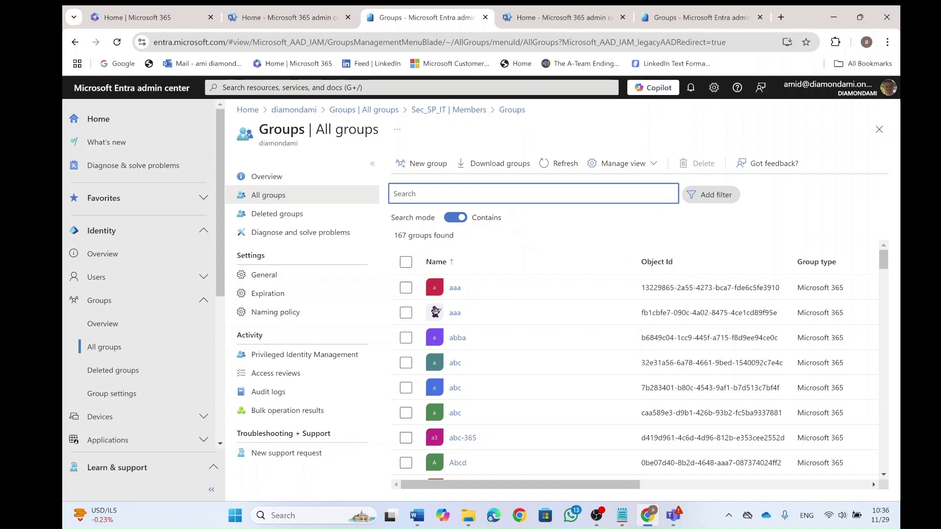
pyautogui.write('ha')
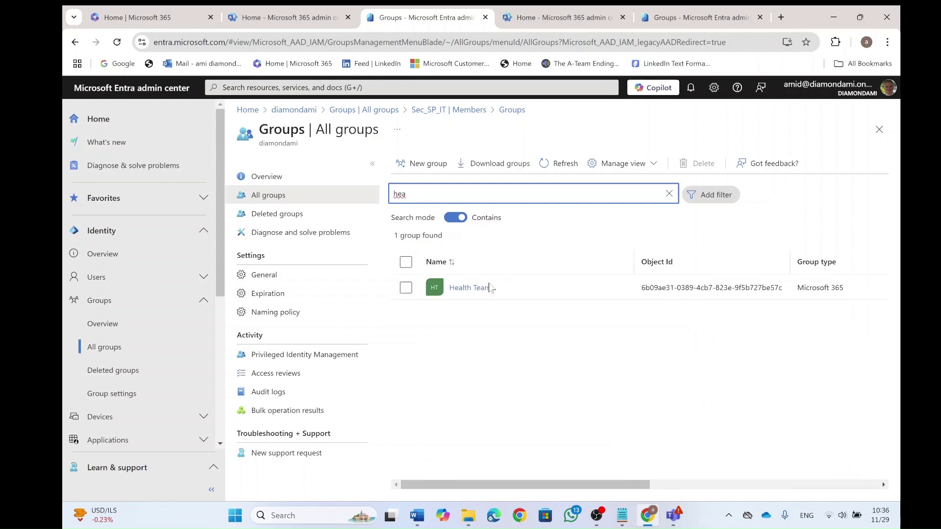
pyautogui.click(469, 288)
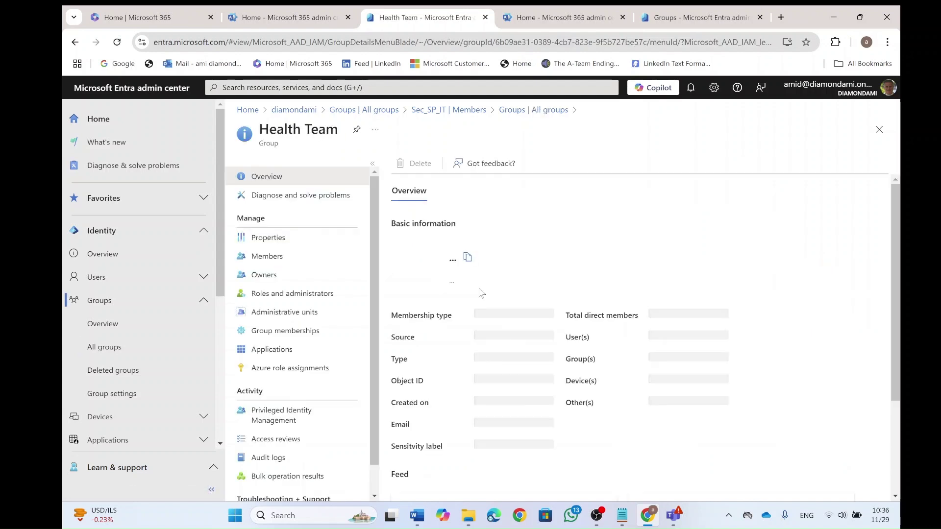
# - Change Health Team's membership type in Properties from Assigned to Dynamic User
pyautogui.click(278, 238)
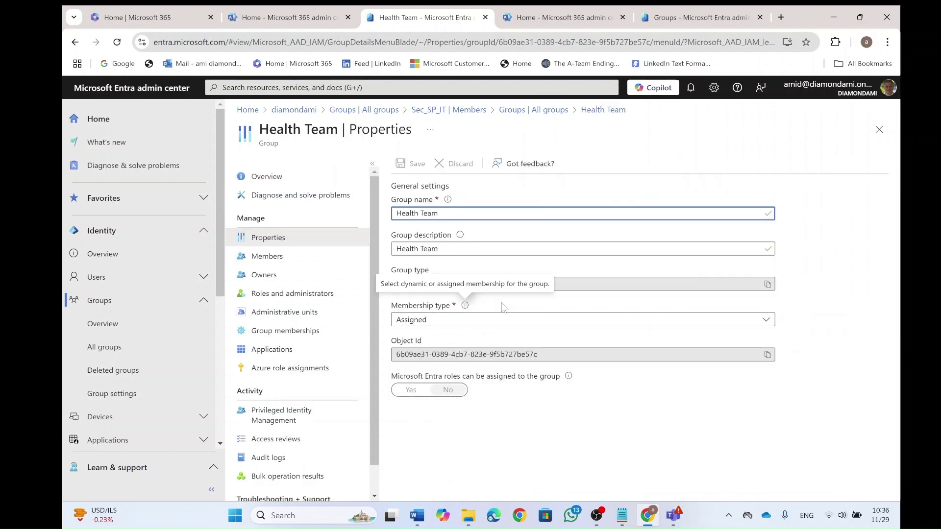
pyautogui.moveTo(469, 314)
pyautogui.click(475, 321)
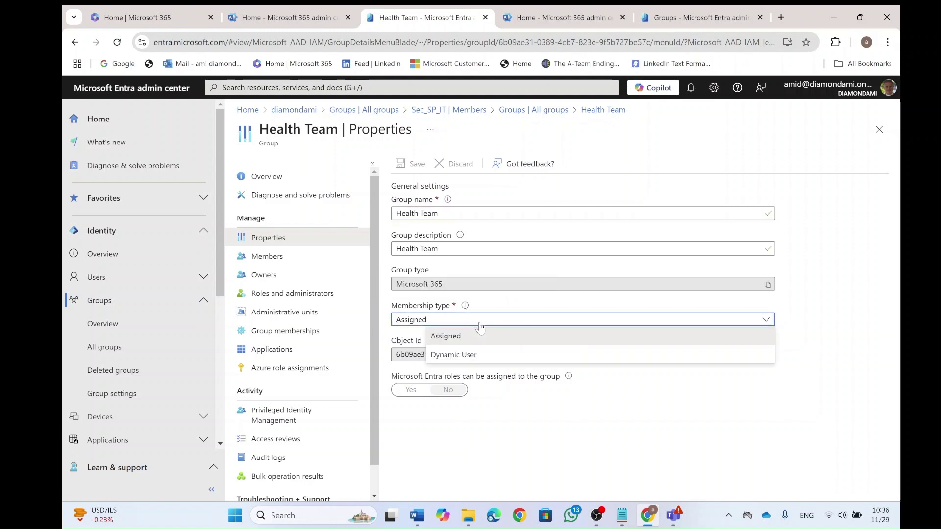
pyautogui.click(469, 356)
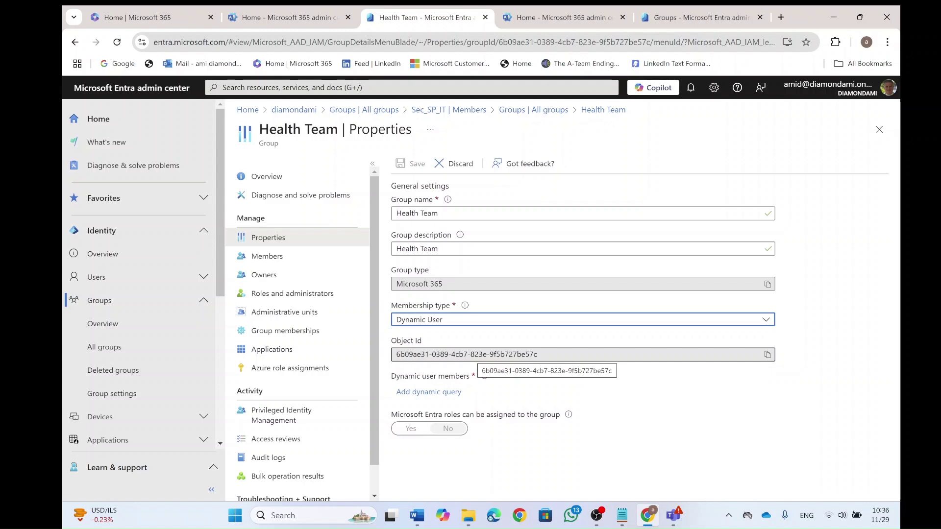
# - Add a dynamic query by pasting the rule user.memberof -any (group.objectId -in ['56eb62d4-fcec-4738-9cd0-216cb0f5dc74']) from Notepad
pyautogui.click(452, 392)
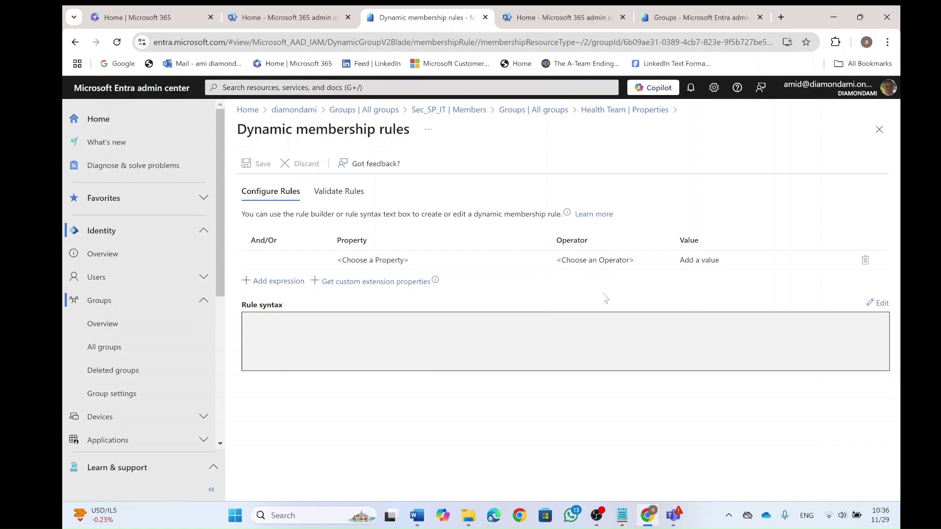
pyautogui.click(679, 260)
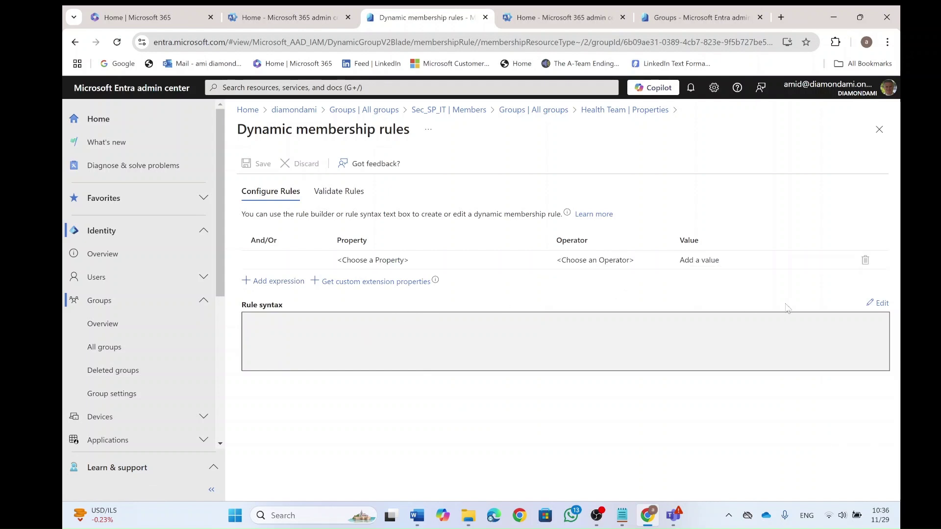
pyautogui.click(880, 303)
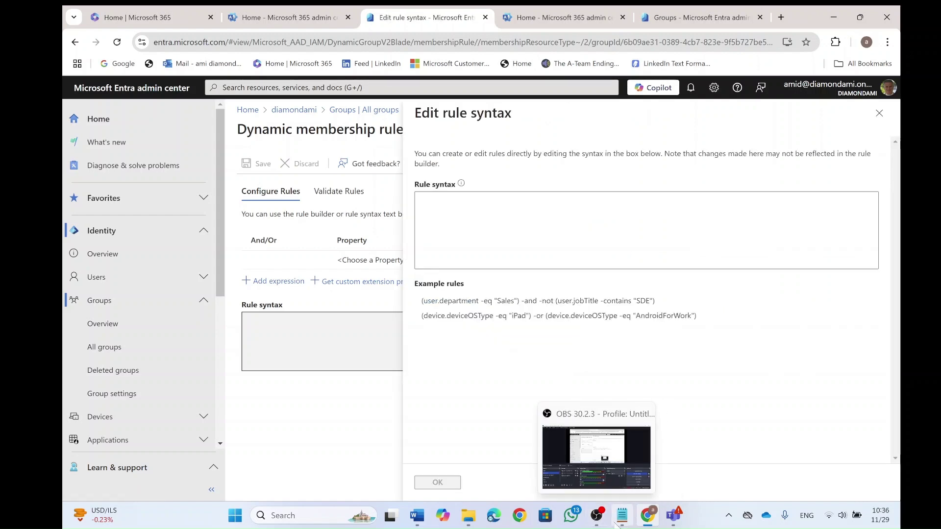
pyautogui.click(598, 442)
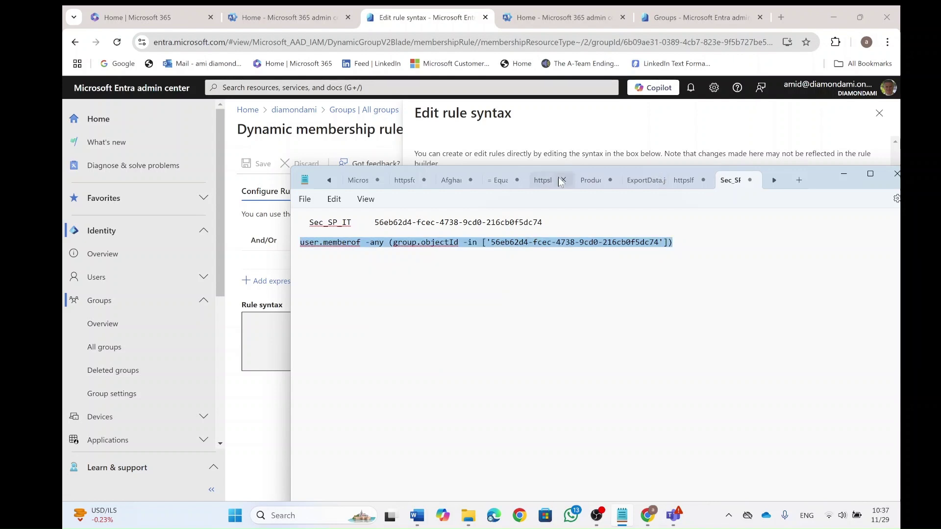
pyautogui.click(266, 400)
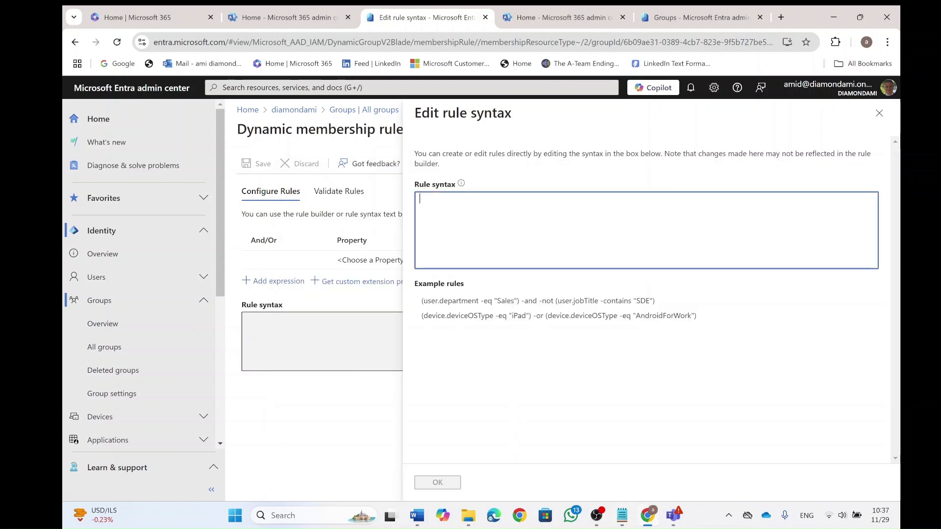
pyautogui.write("user.memberof -any (group.objectId -in ['56eb62d4-fcec-4738-9cd0-216cb0f5dc74'])")
# - Accept the rule syntax, save the dynamic membership rules and properties, and confirm the membership type change
pyautogui.click(452, 483)
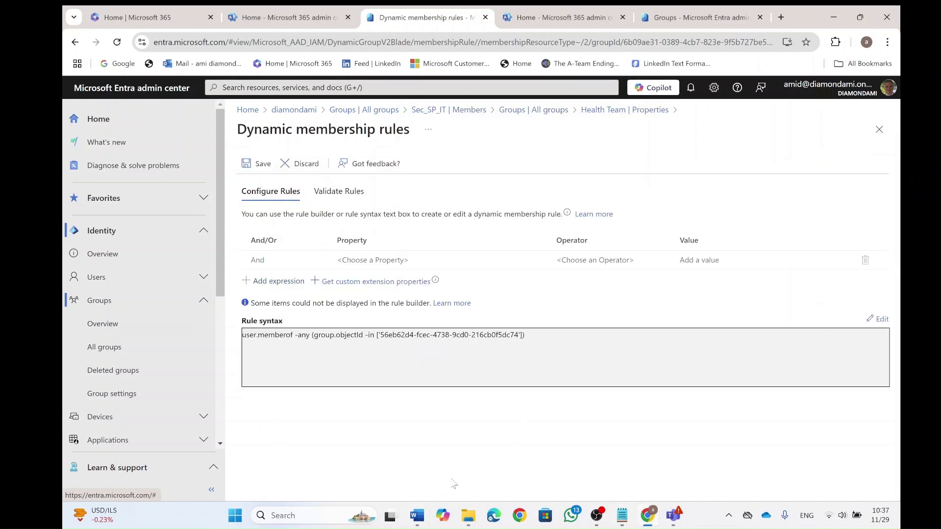
pyautogui.click(259, 166)
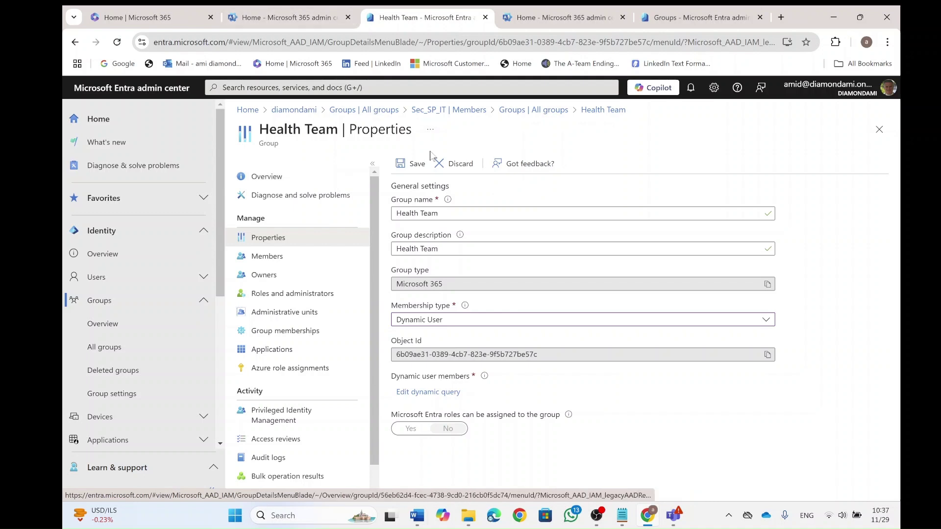
pyautogui.click(412, 164)
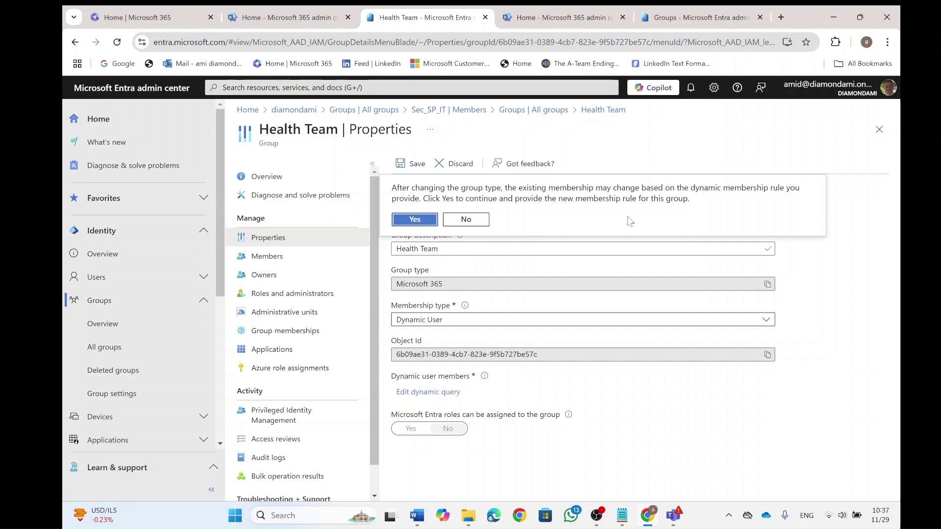
pyautogui.click(416, 220)
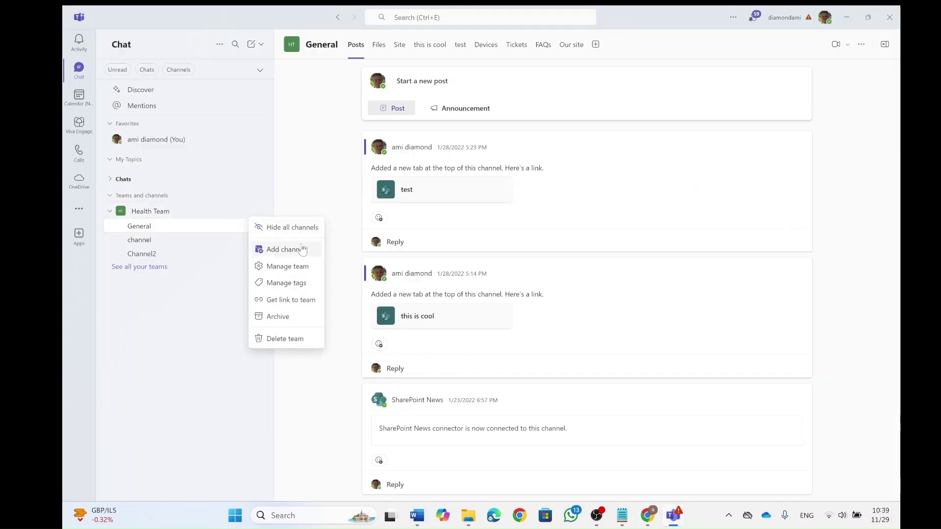
# - Check Health Team's two Teams members, attempt removing one, then minimise Teams
pyautogui.click(315, 267)
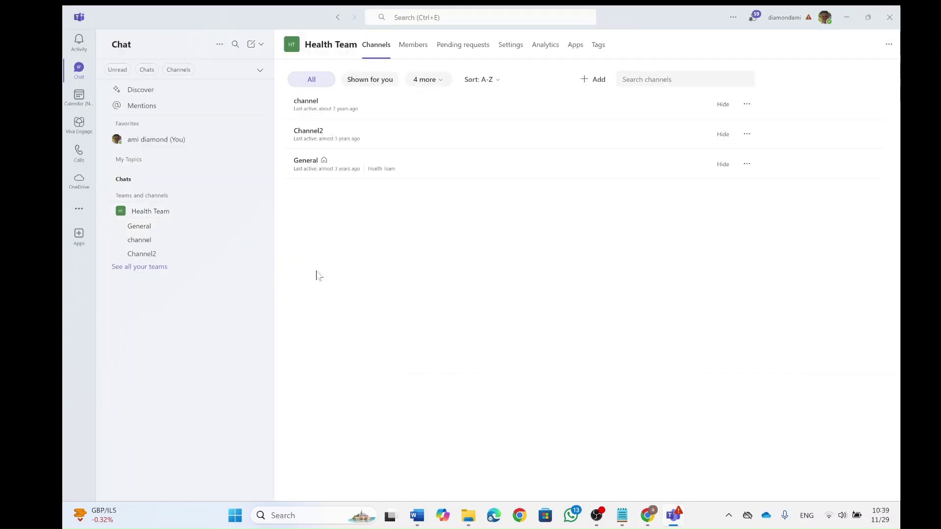
pyautogui.click(414, 46)
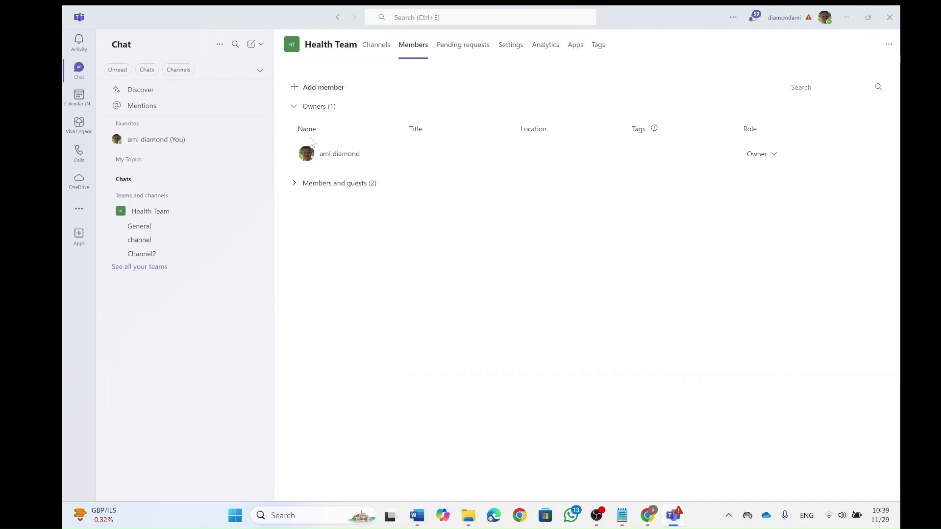
pyautogui.click(294, 183)
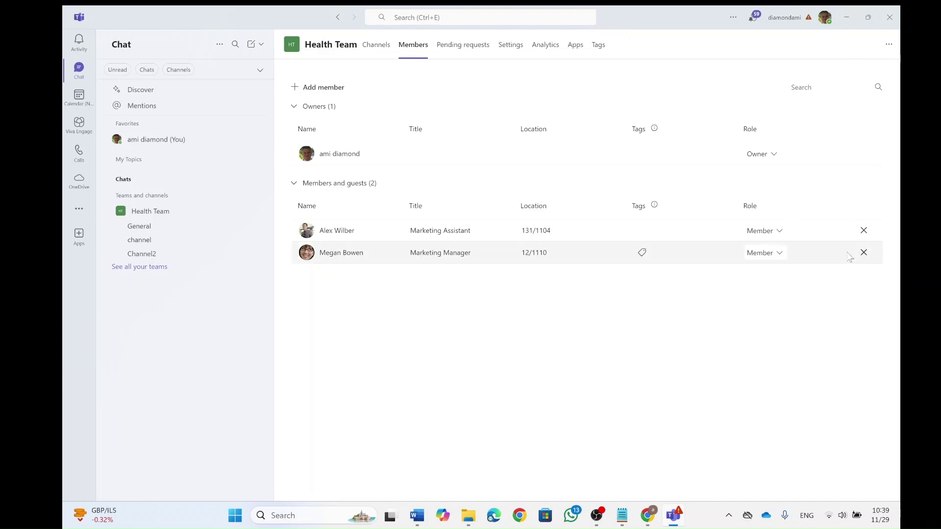
pyautogui.click(865, 253)
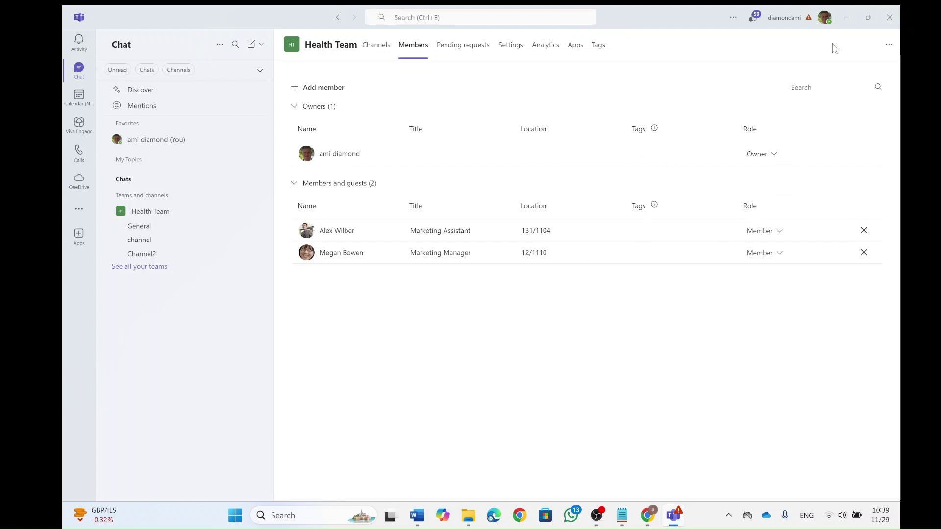
pyautogui.click(847, 18)
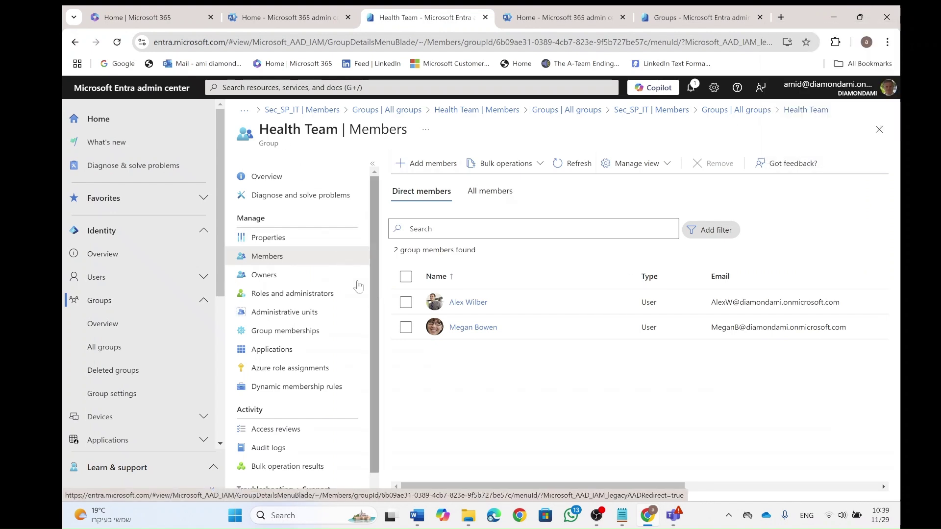
# - Check in Health Team's Properties that the Membership type dropdown still shows Dynamic User
pyautogui.click(289, 237)
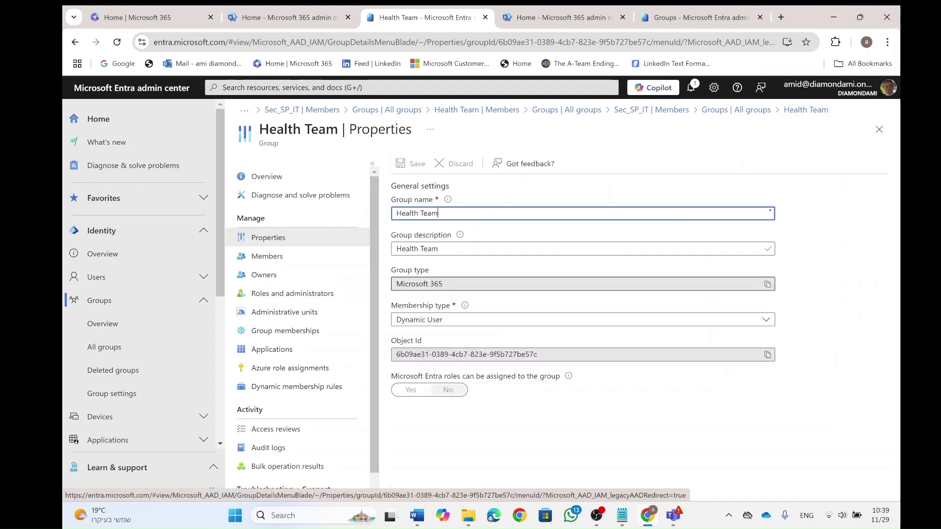
pyautogui.click(448, 320)
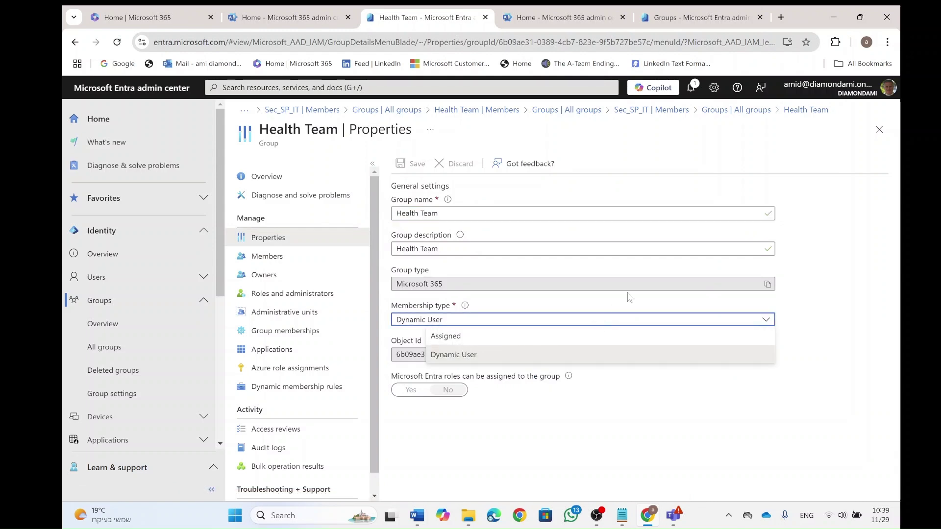
pyautogui.click(864, 224)
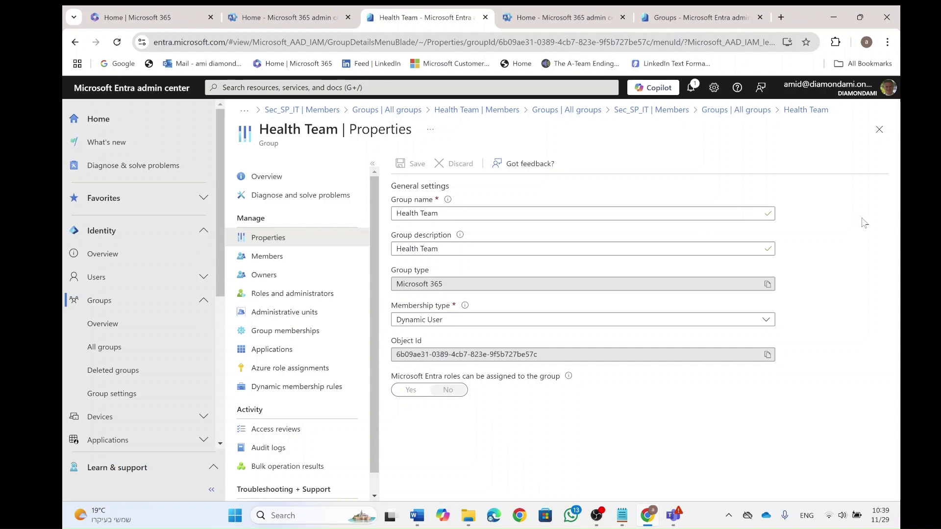